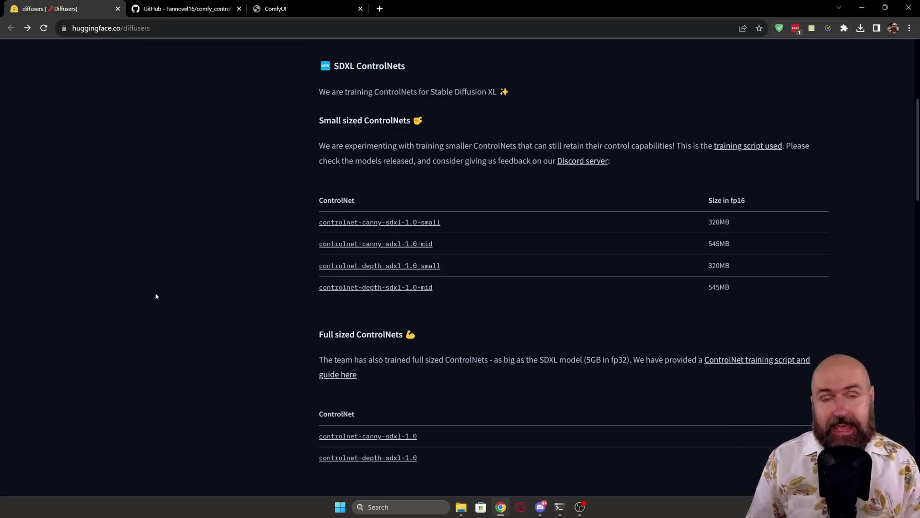
Scroll to Full sized ControlNets and show controlnet-canny-sdxl-1.0's files, including its 2.5 GB fp16 safetensors
{"action": "scroll", "coordinate": [375, 332], "scroll_direction": "up", "scroll_amount": 5}
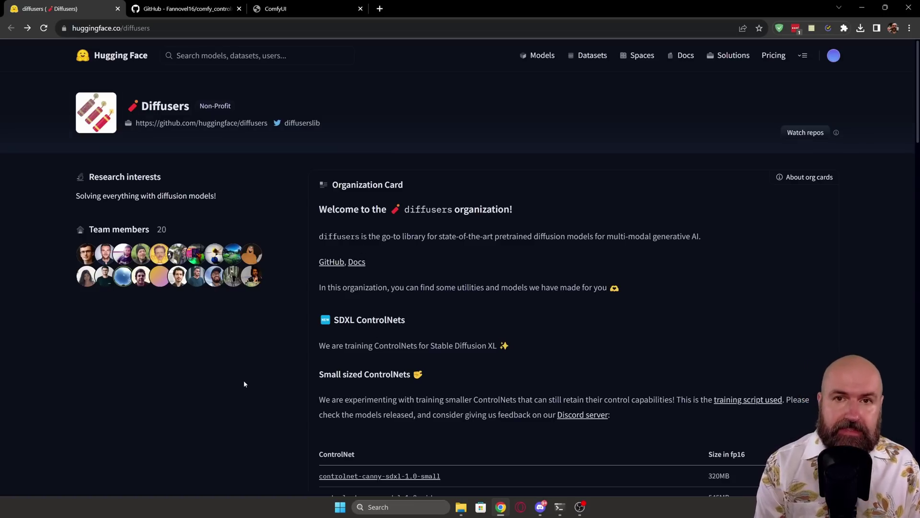
{"action": "scroll", "coordinate": [257, 353], "scroll_direction": "down", "scroll_amount": 6}
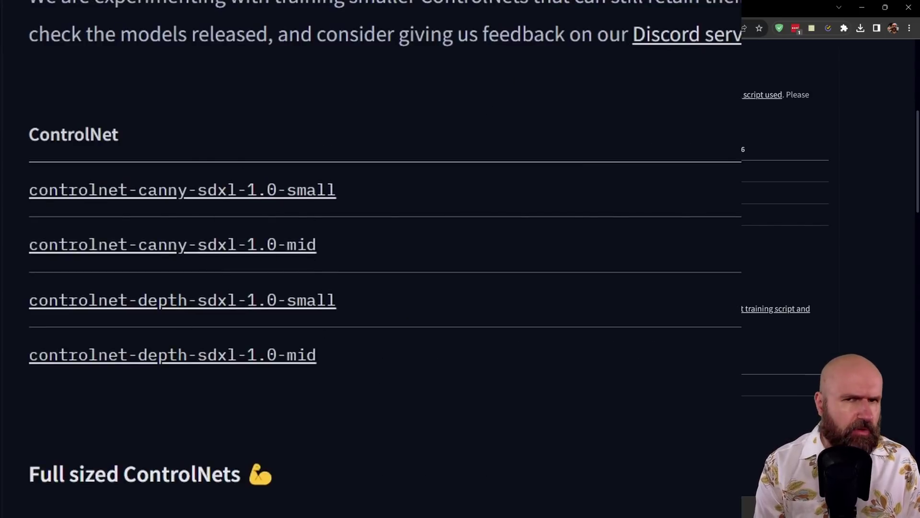
{"action": "scroll", "coordinate": [156, 374], "scroll_direction": "down", "scroll_amount": 4}
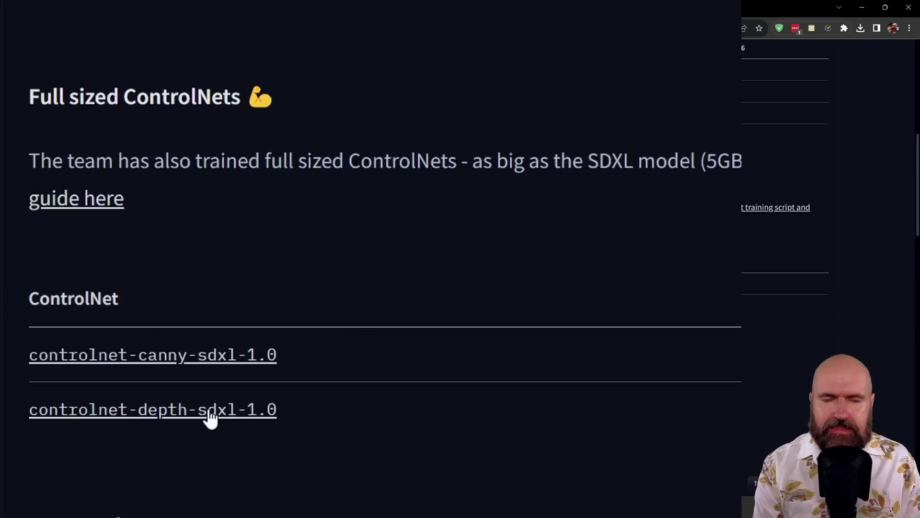
{"action": "left_click", "coordinate": [186, 368]}
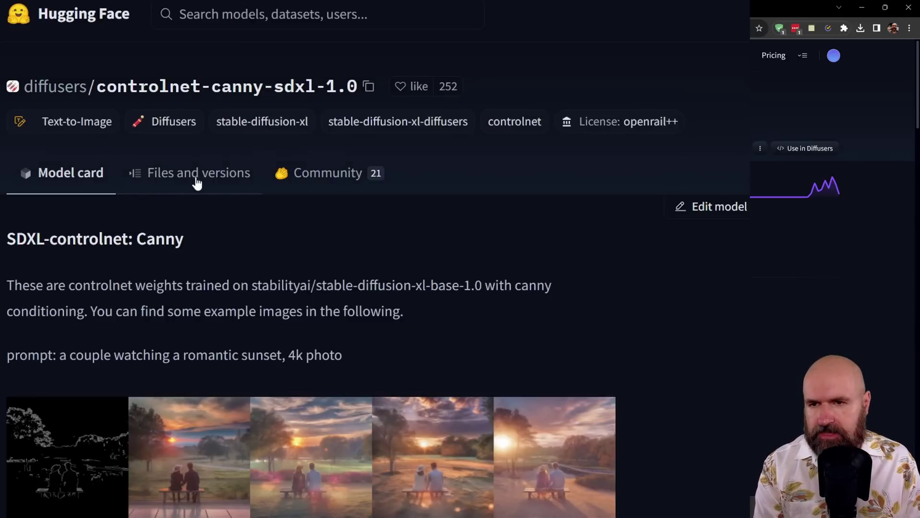
{"action": "left_click", "coordinate": [196, 183]}
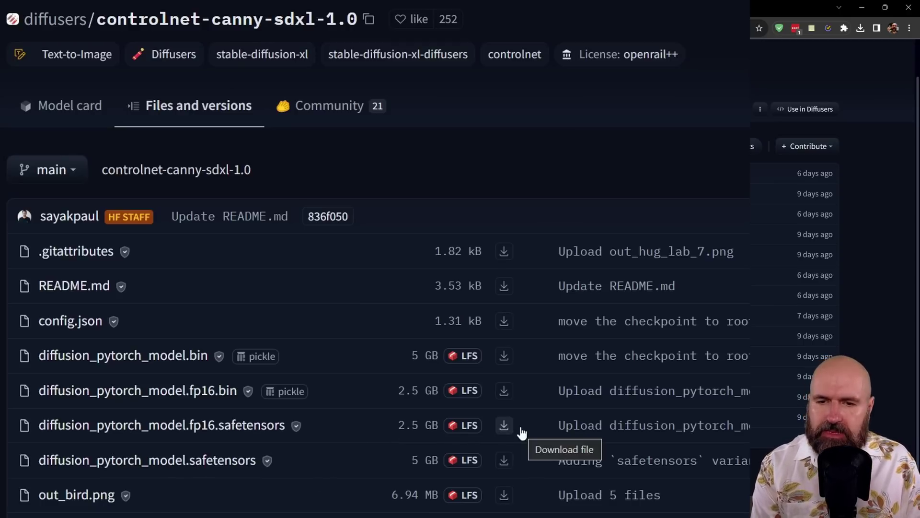
Browse in File Explorer from ComfyUI_windows_portable into ComfyUI > models > controlnet
{"action": "key", "text": "alt+Tab"}
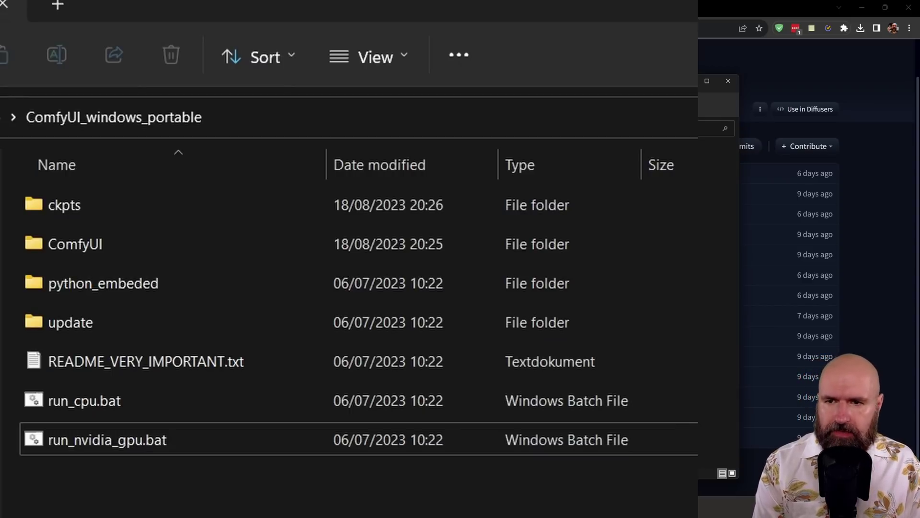
{"action": "double_click", "coordinate": [64, 249]}
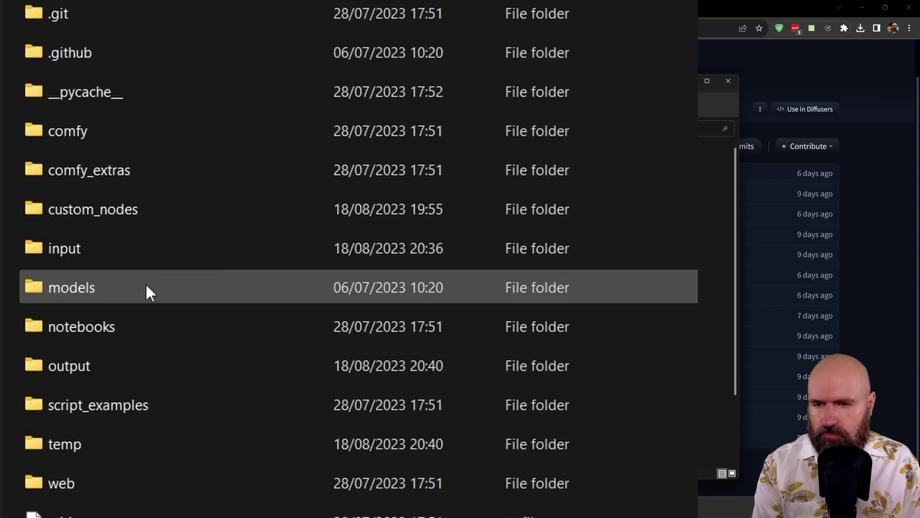
{"action": "double_click", "coordinate": [144, 510]}
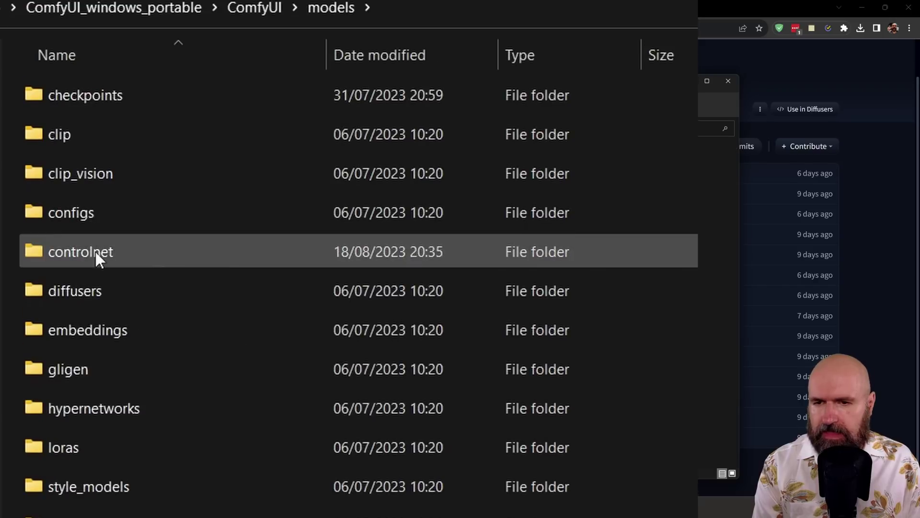
{"action": "double_click", "coordinate": [150, 259]}
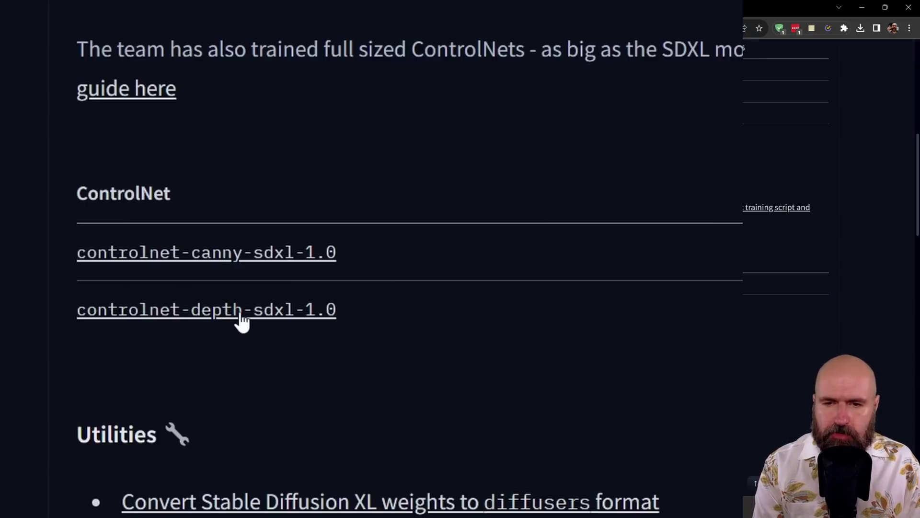
Show the Files and versions list of the controlnet-depth-sdxl-1.0 model
{"action": "left_click", "coordinate": [241, 318]}
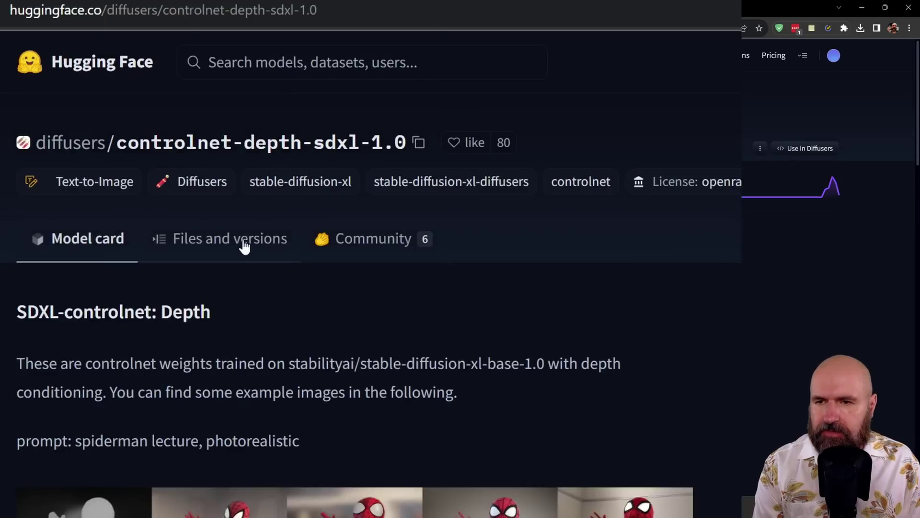
{"action": "left_click", "coordinate": [245, 245]}
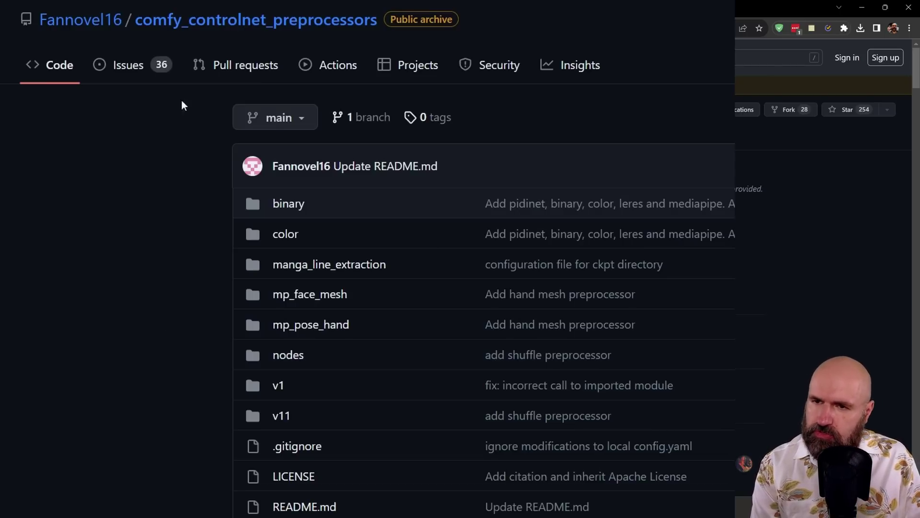
Scroll to the Install section and select only the git clone command line
{"action": "scroll", "coordinate": [177, 236], "scroll_direction": "down", "scroll_amount": 20}
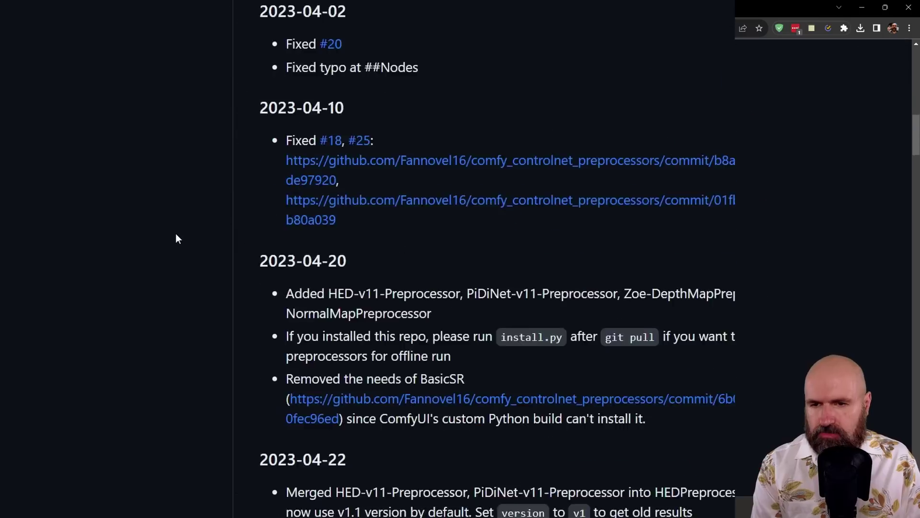
{"action": "left_click_drag", "start_coordinate": [274, 227], "coordinate": [522, 268]}
{"action": "left_click", "coordinate": [557, 267]}
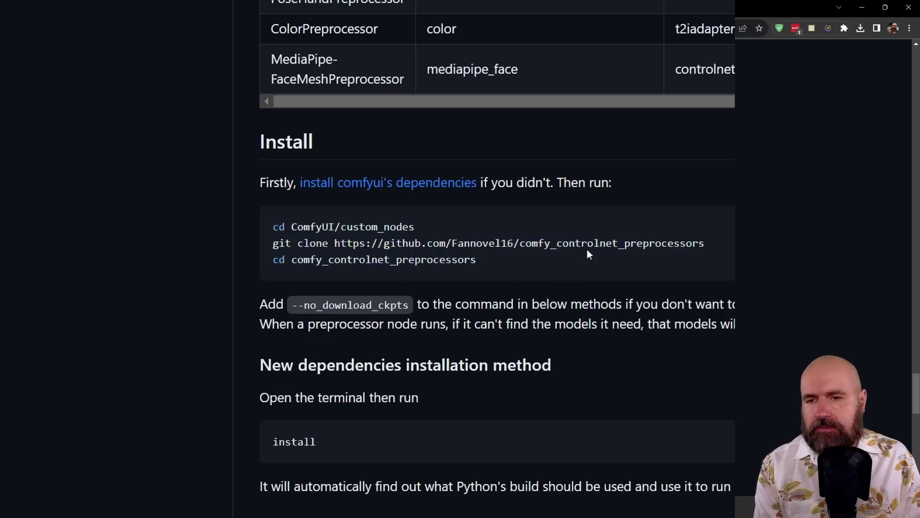
{"action": "left_click_drag", "start_coordinate": [272, 248], "coordinate": [735, 245]}
{"action": "key", "text": "ctrl+c"}
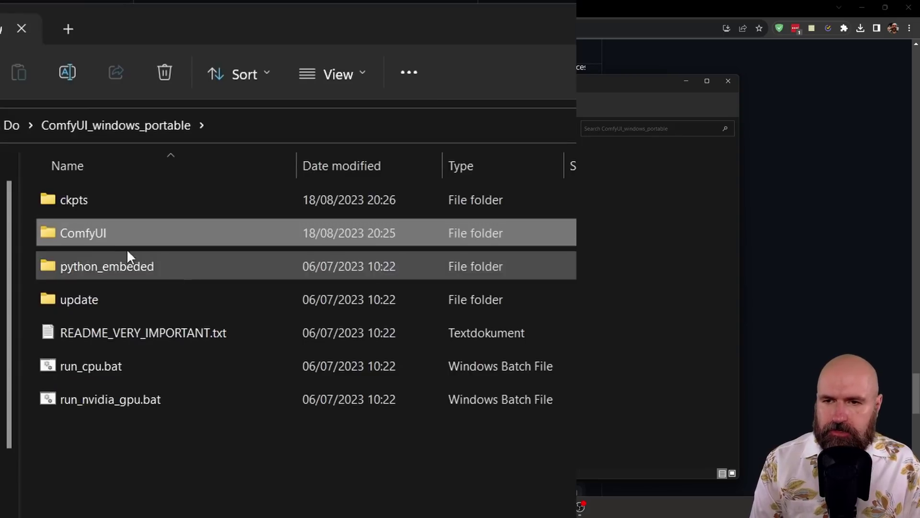
Go into ComfyUI > custom_nodes and make the folder's address bar editable
{"action": "double_click", "coordinate": [98, 236]}
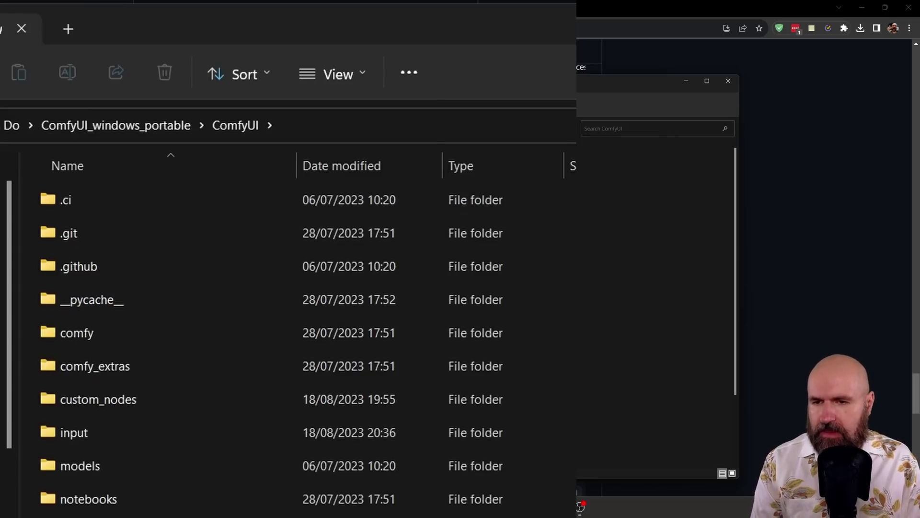
{"action": "double_click", "coordinate": [108, 401]}
{"action": "left_click", "coordinate": [432, 125]}
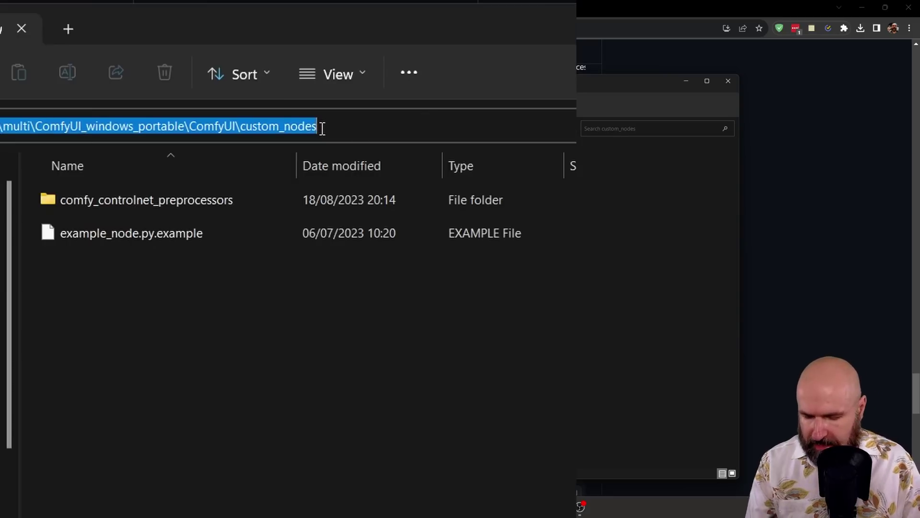
Launch a command prompt in custom_nodes via cmd and paste the git clone command
{"action": "type", "text": "cmd.exe"}
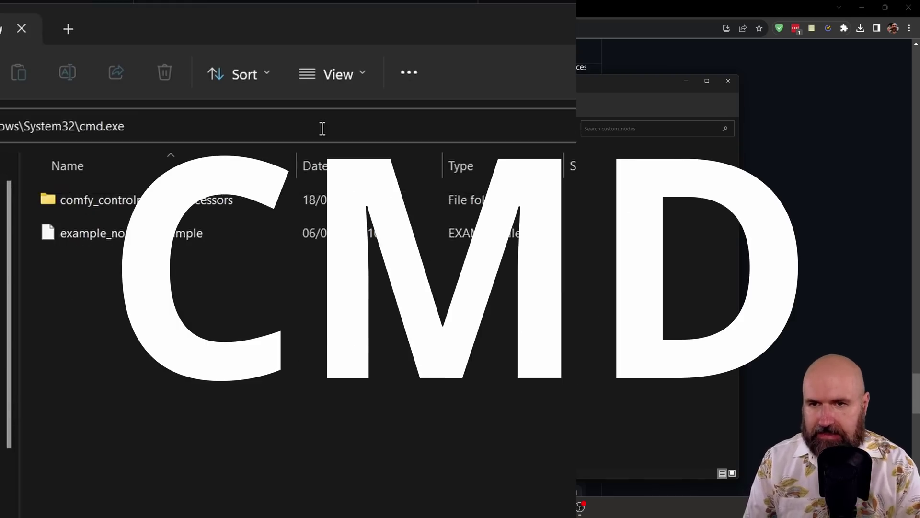
{"action": "key", "text": "Return"}
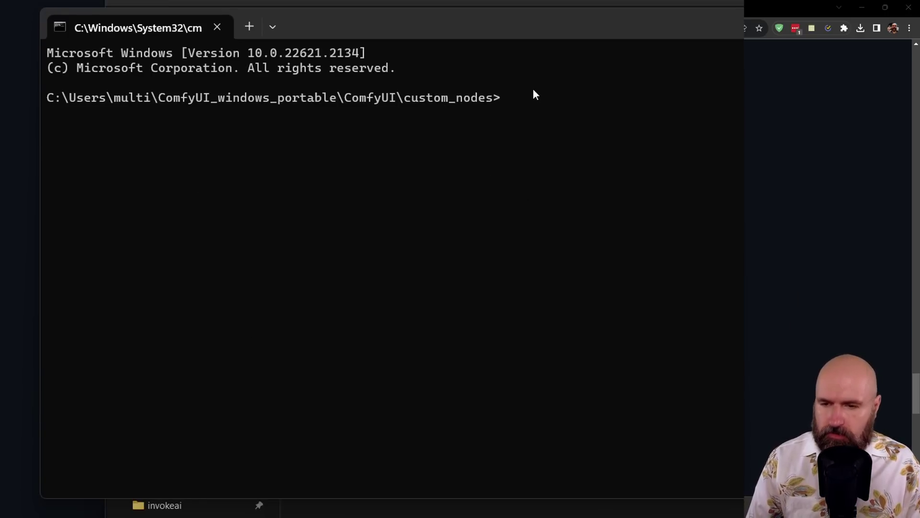
{"action": "key", "text": "ctrl+v"}
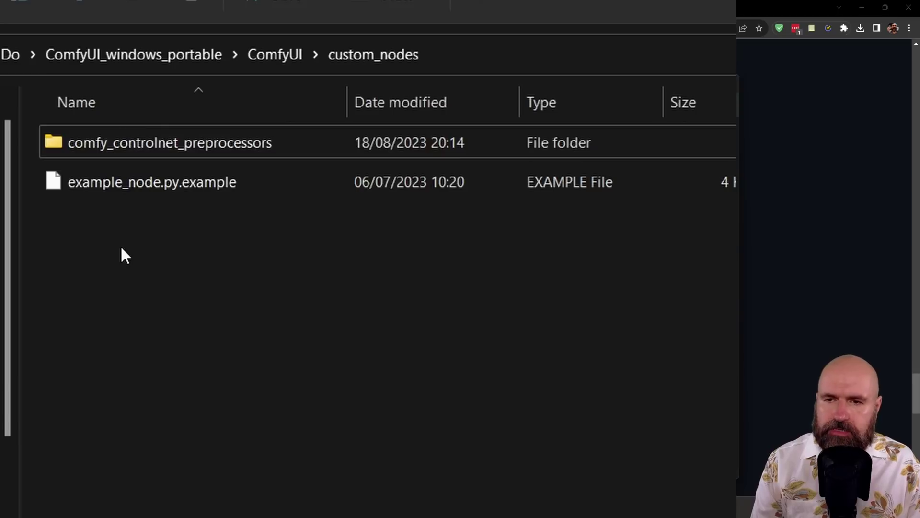
Open the comfy_controlnet_preprocessors folder and select its install.py script
{"action": "double_click", "coordinate": [55, 150]}
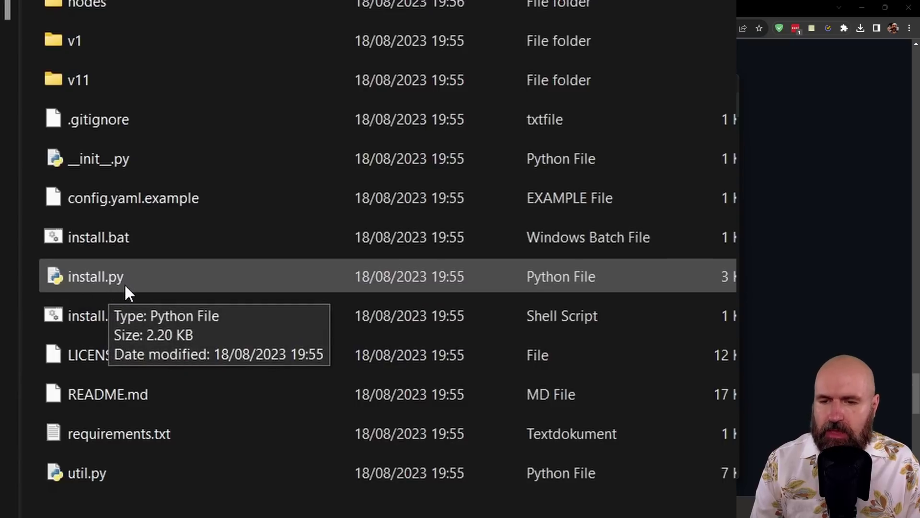
{"action": "left_click", "coordinate": [124, 283]}
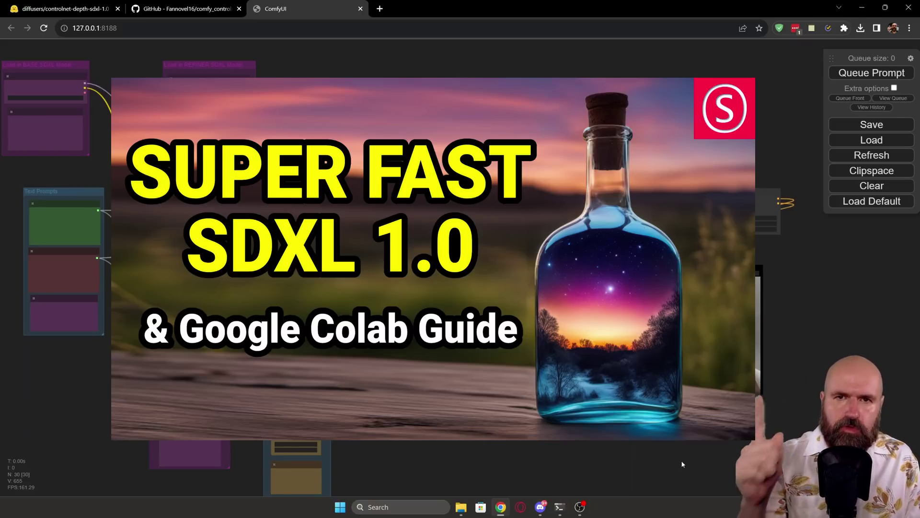
Zoom in on the old.png Load Image, Canny and Apply ControlNet (Advanced) nodes
{"action": "scroll", "coordinate": [223, 260], "scroll_direction": "up", "scroll_amount": 1}
{"action": "scroll", "coordinate": [224, 260], "scroll_direction": "up", "scroll_amount": 1}
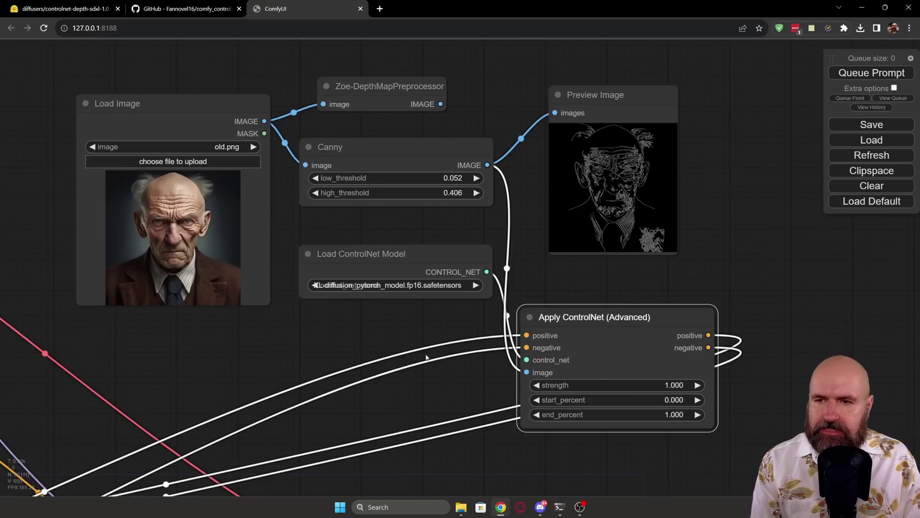
Check the Load Image, Canny and Load ControlNet Model nodes, then shift Canny and Preview Image right
{"action": "left_click", "coordinate": [160, 99]}
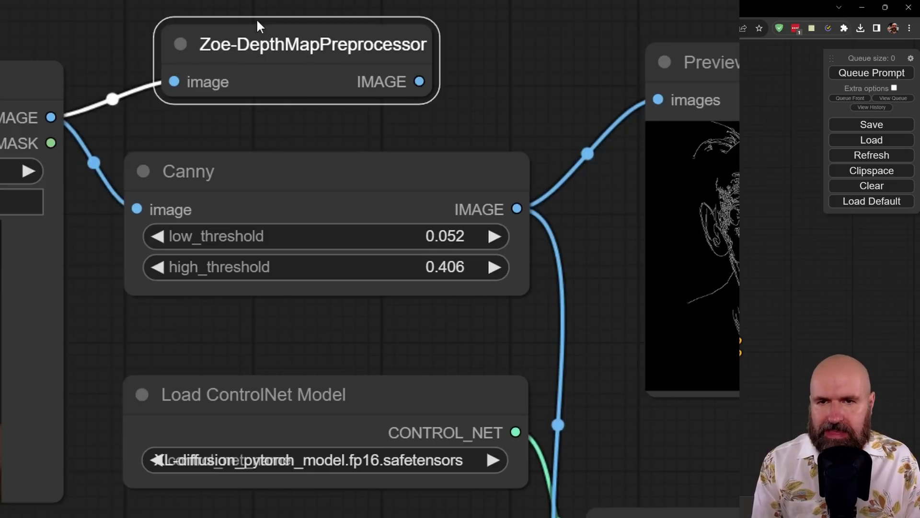
{"action": "left_click", "coordinate": [252, 171]}
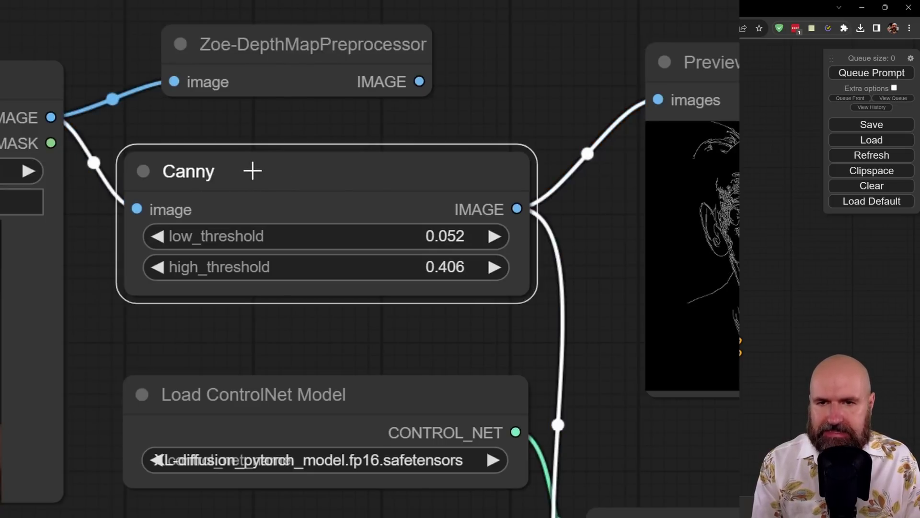
{"action": "left_click", "coordinate": [359, 407]}
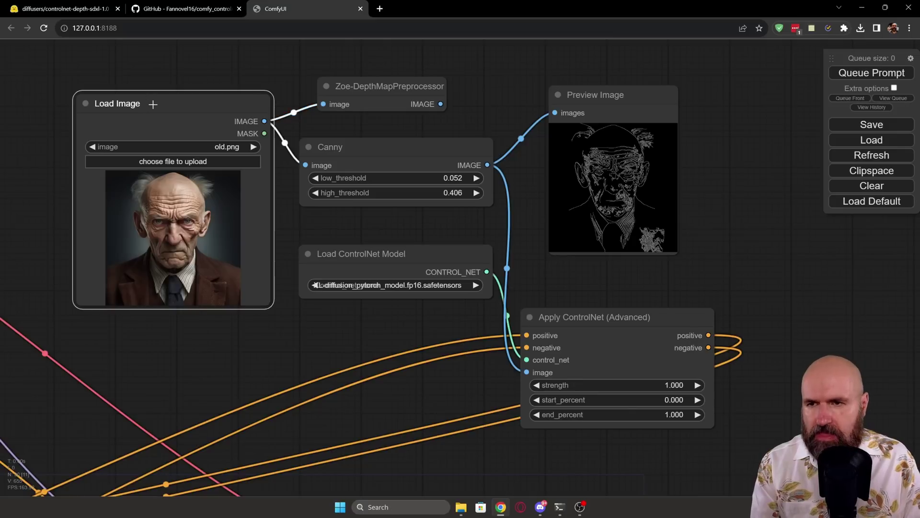
{"action": "left_click", "coordinate": [142, 94]}
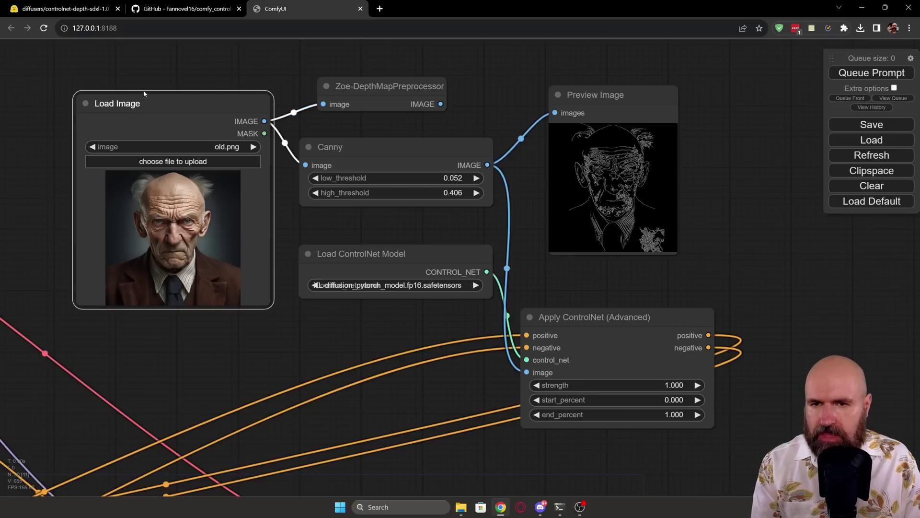
{"action": "left_click", "coordinate": [369, 155]}
{"action": "left_click_drag", "start_coordinate": [377, 143], "coordinate": [389, 140]}
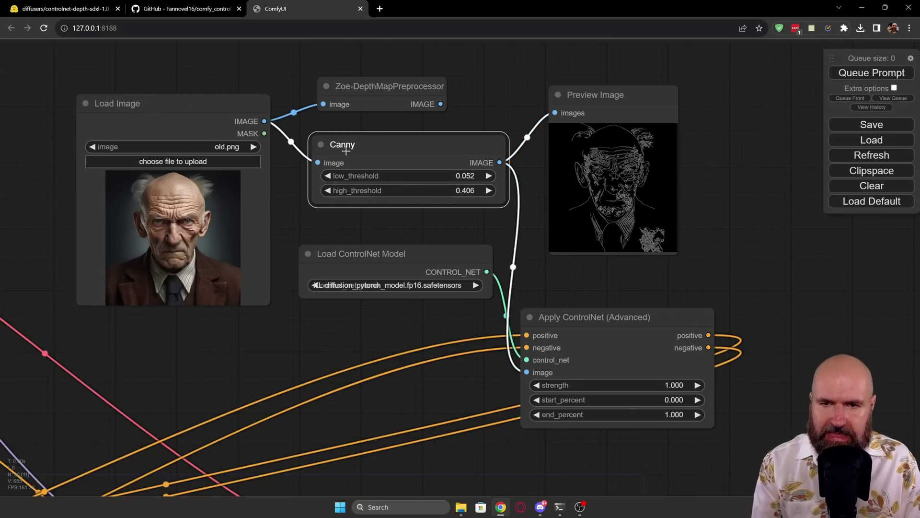
{"action": "mouse_move", "coordinate": [598, 91]}
{"action": "left_mouse_down"}
{"action": "mouse_move", "coordinate": [625, 85]}
{"action": "mouse_move", "coordinate": [616, 88]}
{"action": "left_mouse_up"}
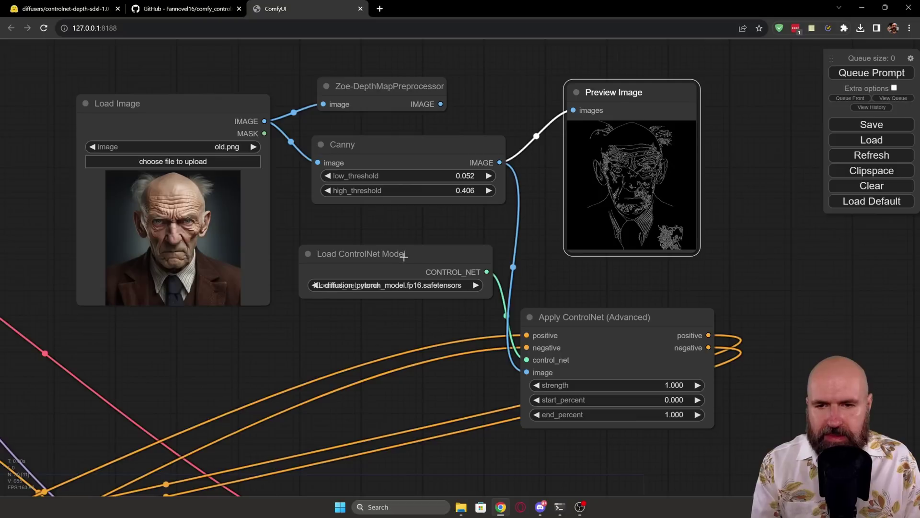
Raise Load ControlNet Model, choose the fp16 safetensors file, and move Apply ControlNet (Advanced) up
{"action": "left_click_drag", "start_coordinate": [394, 266], "coordinate": [410, 240]}
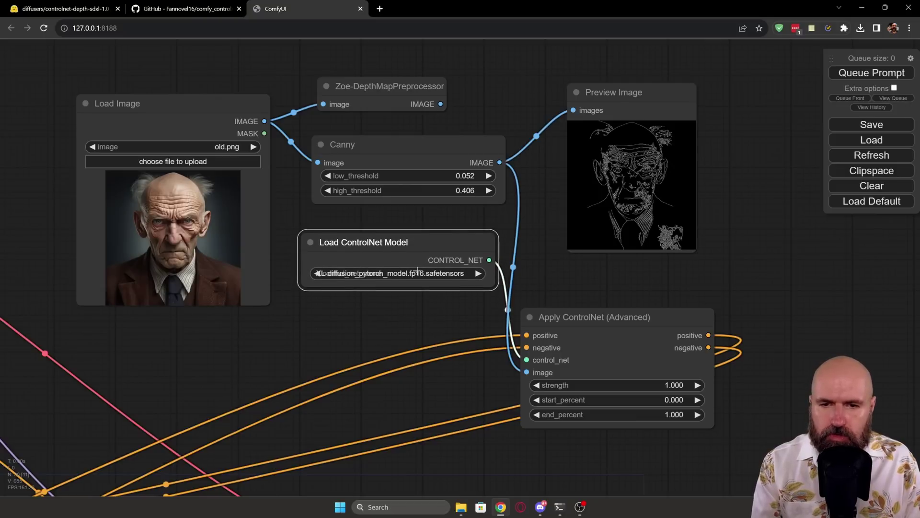
{"action": "left_click", "coordinate": [410, 272]}
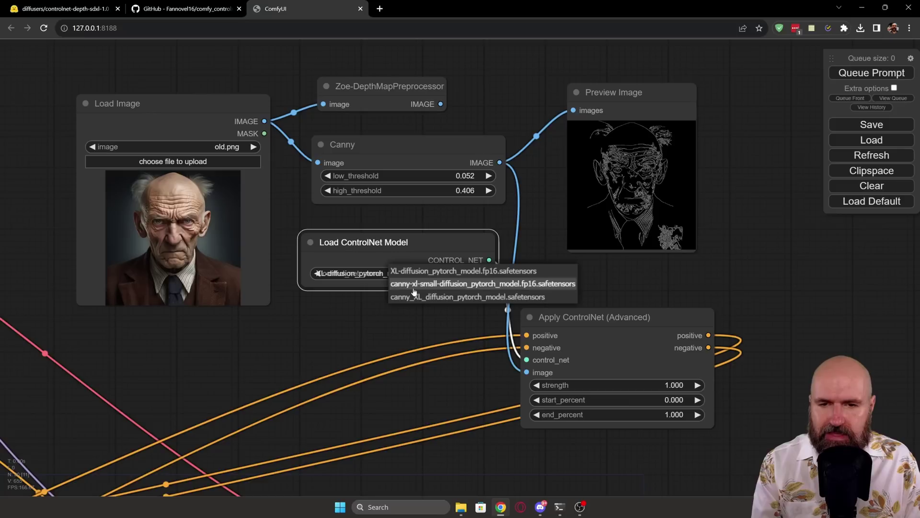
{"action": "left_click", "coordinate": [415, 290]}
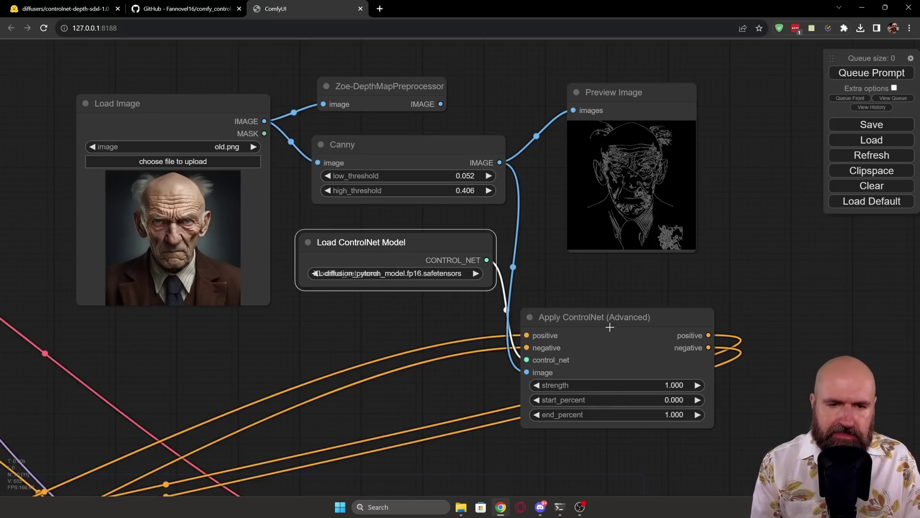
{"action": "left_click_drag", "start_coordinate": [609, 322], "coordinate": [615, 306]}
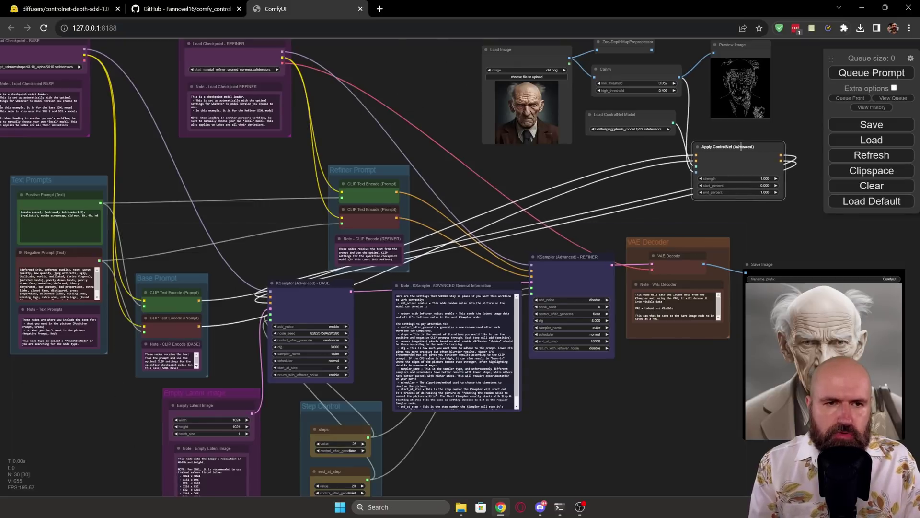
Place Apply ControlNet (Advanced) beside the Base Prompt group and nudge the base KSampler slightly down-left
{"action": "left_click_drag", "start_coordinate": [742, 146], "coordinate": [250, 206]}
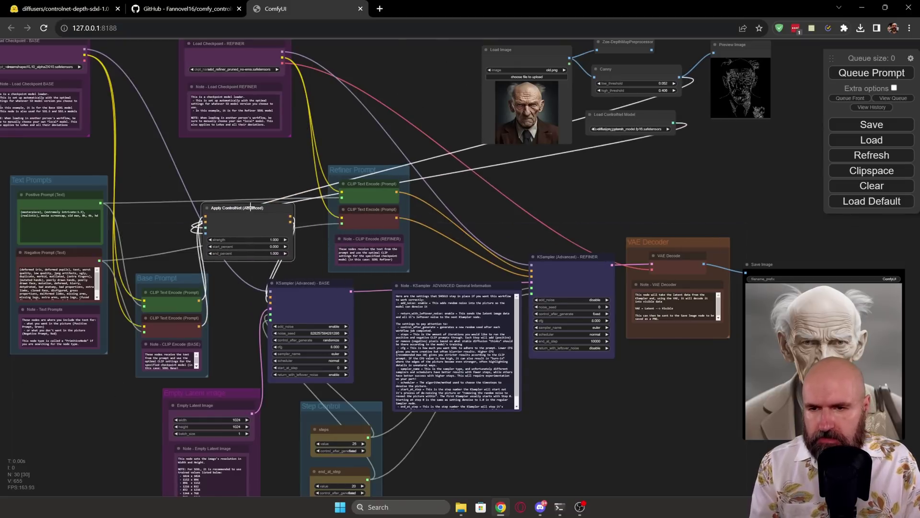
{"action": "scroll", "coordinate": [224, 303], "scroll_direction": "up", "scroll_amount": 8}
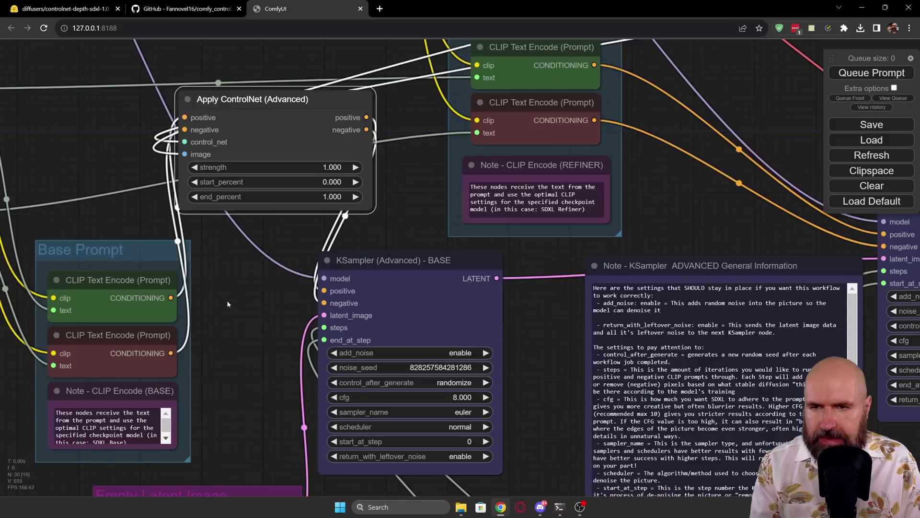
{"action": "left_click_drag", "start_coordinate": [228, 304], "coordinate": [297, 290]}
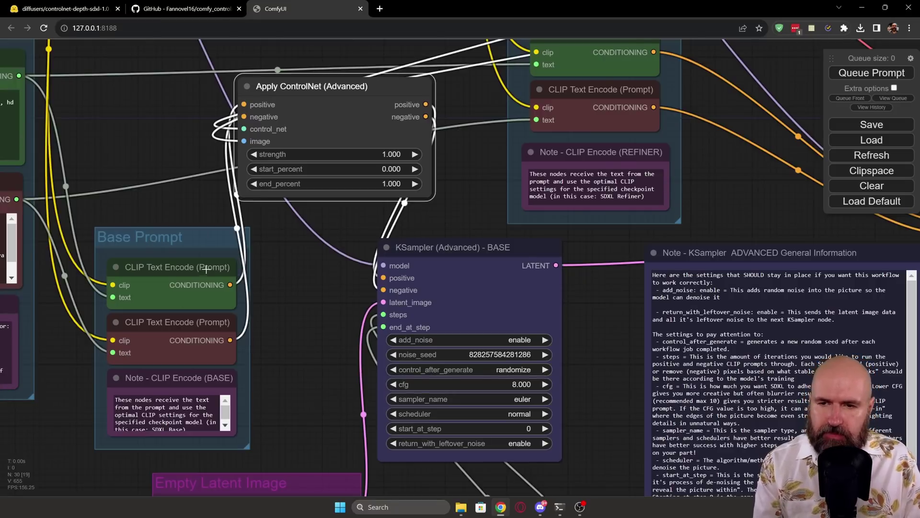
{"action": "left_click_drag", "start_coordinate": [309, 86], "coordinate": [237, 102]}
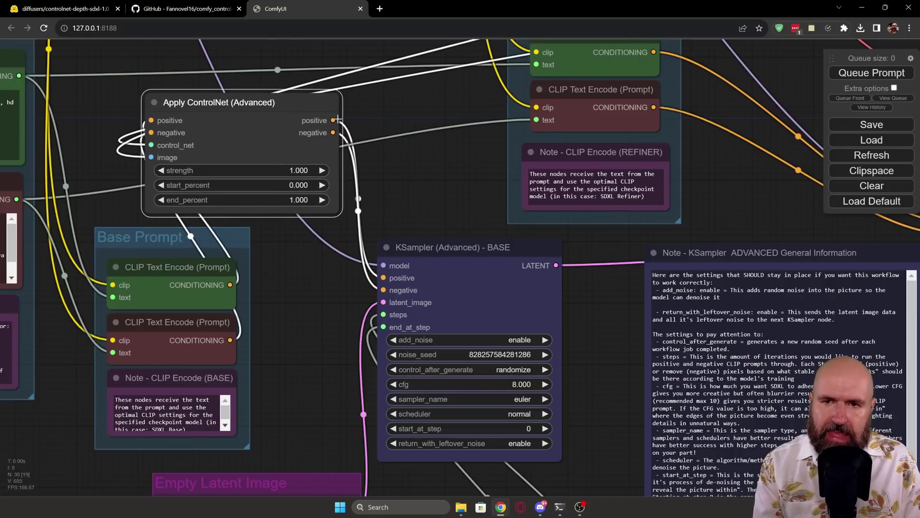
{"action": "mouse_move", "coordinate": [448, 249]}
{"action": "left_mouse_down"}
{"action": "mouse_move", "coordinate": [432, 260]}
{"action": "mouse_move", "coordinate": [442, 245]}
{"action": "left_mouse_up"}
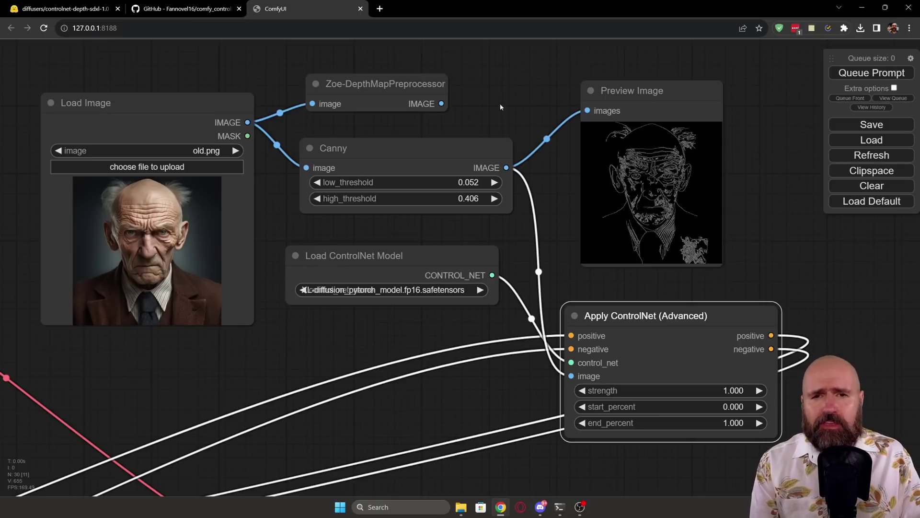
Add a ControlNetLoader (Load ControlNet Model) node via a 'control' search, then delete it
{"action": "double_click", "coordinate": [481, 102]}
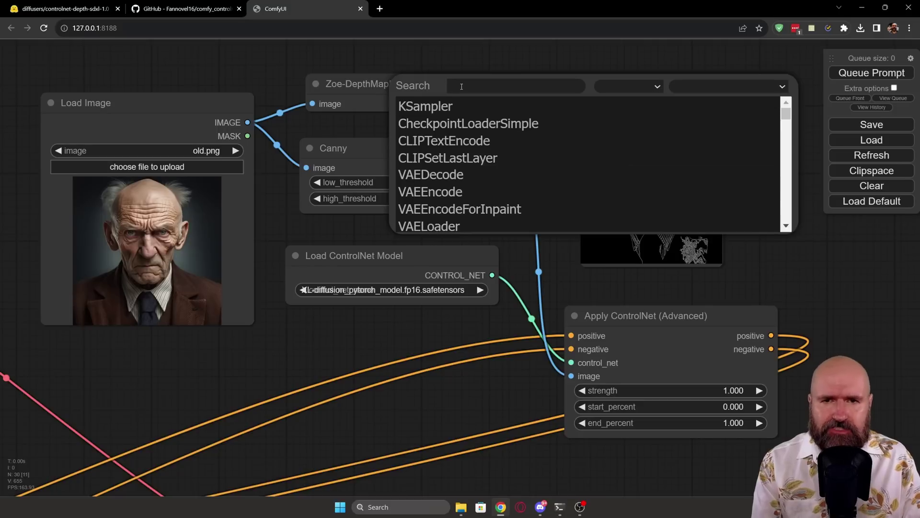
{"action": "left_click_drag", "start_coordinate": [462, 86], "coordinate": [468, 66]}
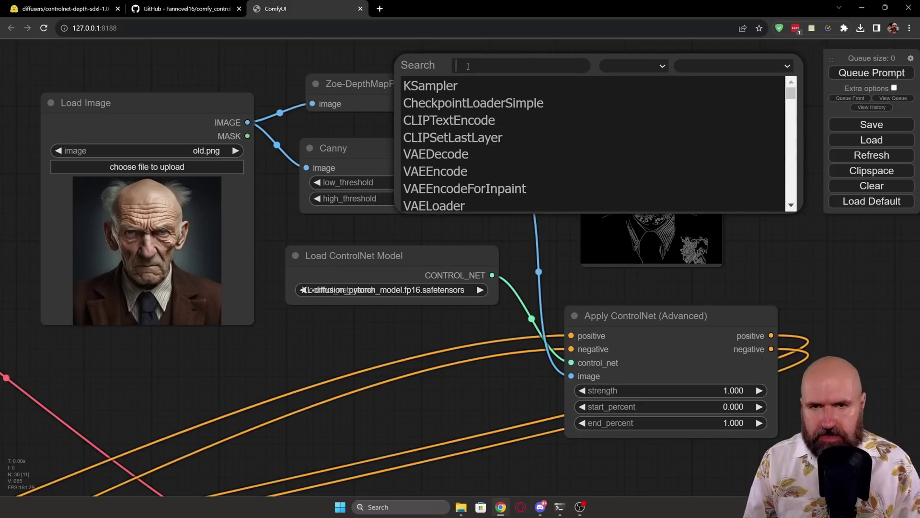
{"action": "type", "text": "control"}
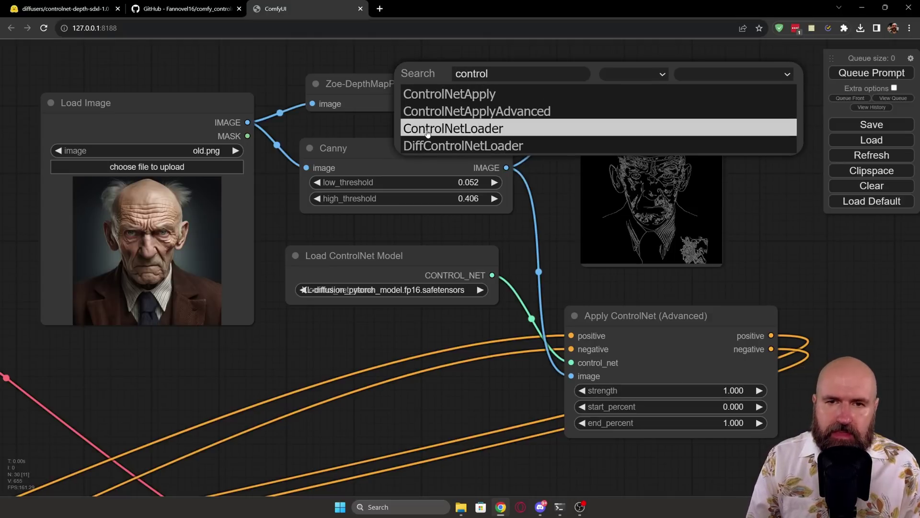
{"action": "left_click", "coordinate": [487, 129]}
{"action": "left_click_drag", "start_coordinate": [555, 72], "coordinate": [509, 87]}
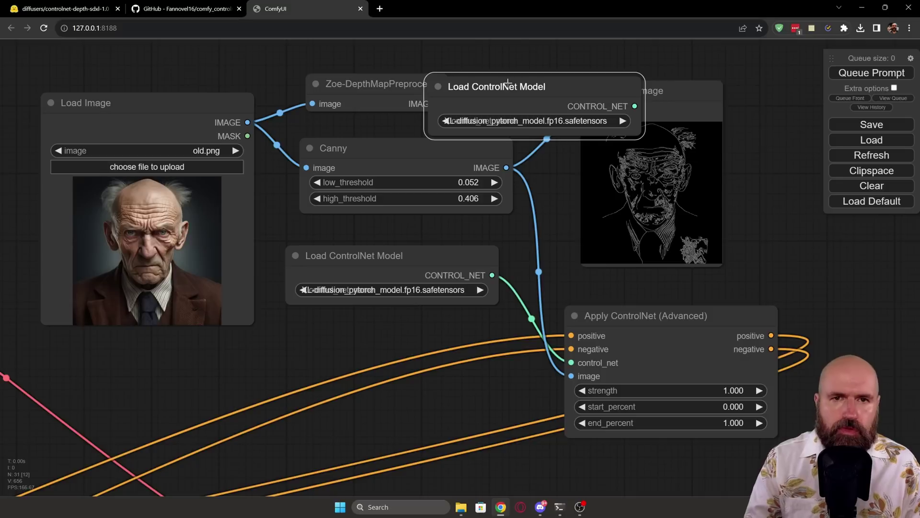
{"action": "key", "text": "Delete"}
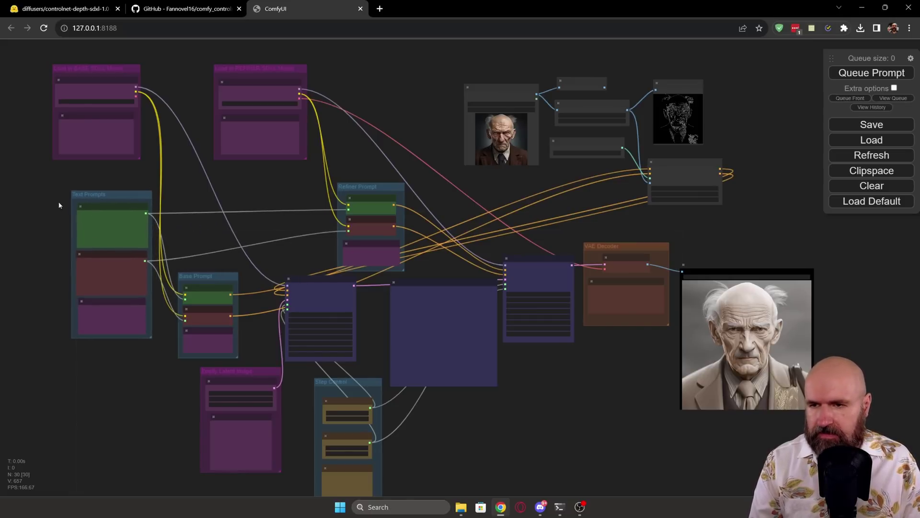
{"action": "scroll", "coordinate": [58, 245], "scroll_direction": "up", "scroll_amount": 5}
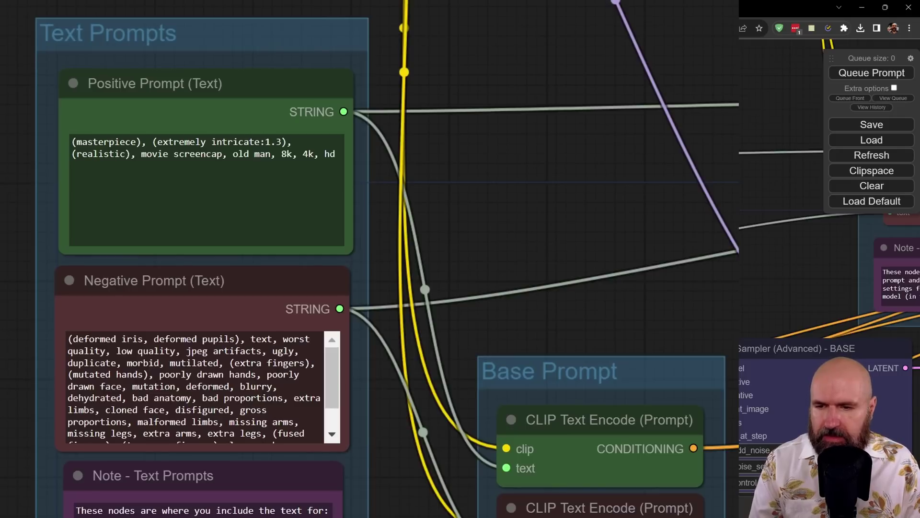
{"action": "left_click_drag", "start_coordinate": [431, 336], "coordinate": [437, 94]}
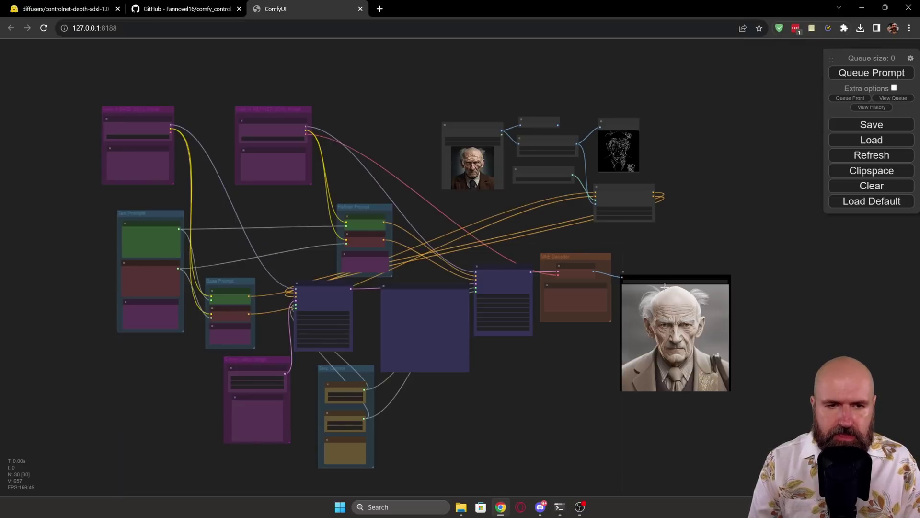
{"action": "left_click_drag", "start_coordinate": [684, 249], "coordinate": [433, 209]}
{"action": "scroll", "coordinate": [482, 297], "scroll_direction": "up", "scroll_amount": 10}
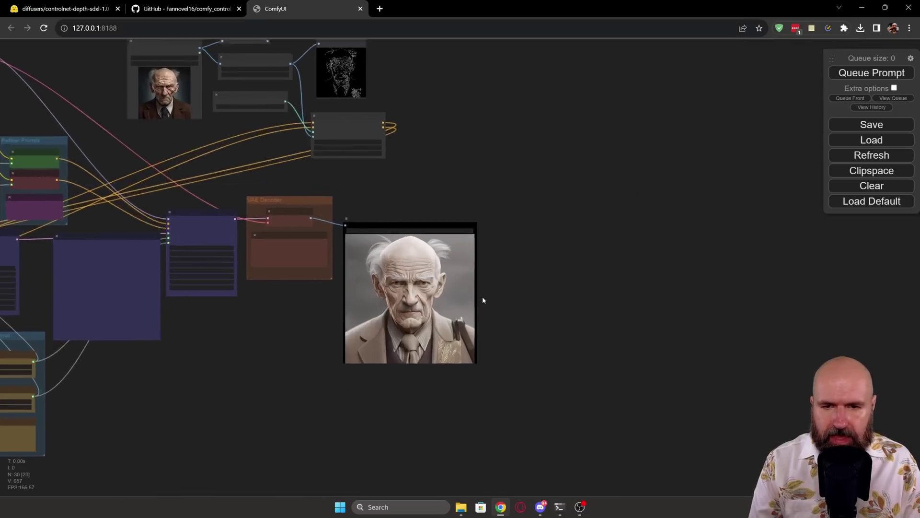
{"action": "scroll", "coordinate": [505, 299], "scroll_direction": "up", "scroll_amount": 2}
{"action": "left_click_drag", "start_coordinate": [502, 302], "coordinate": [539, 284]}
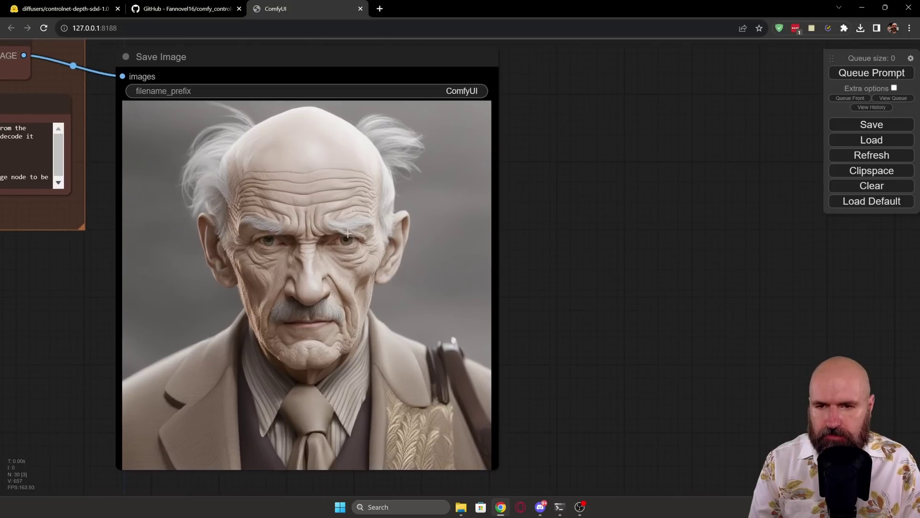
{"action": "right_click", "coordinate": [242, 192]}
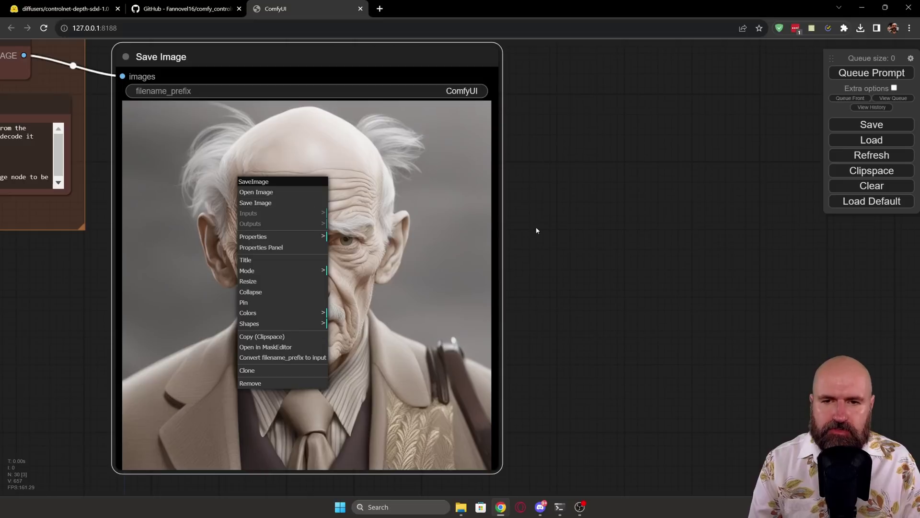
{"action": "left_click", "coordinate": [550, 229]}
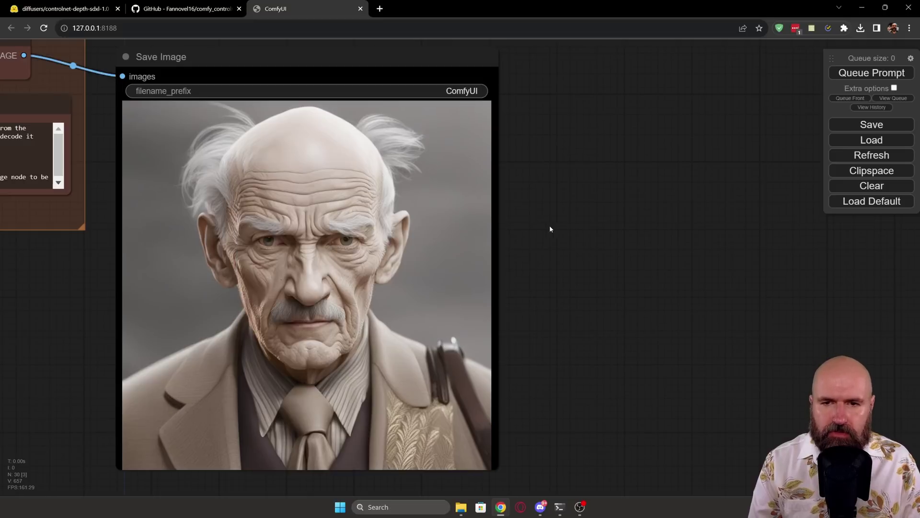